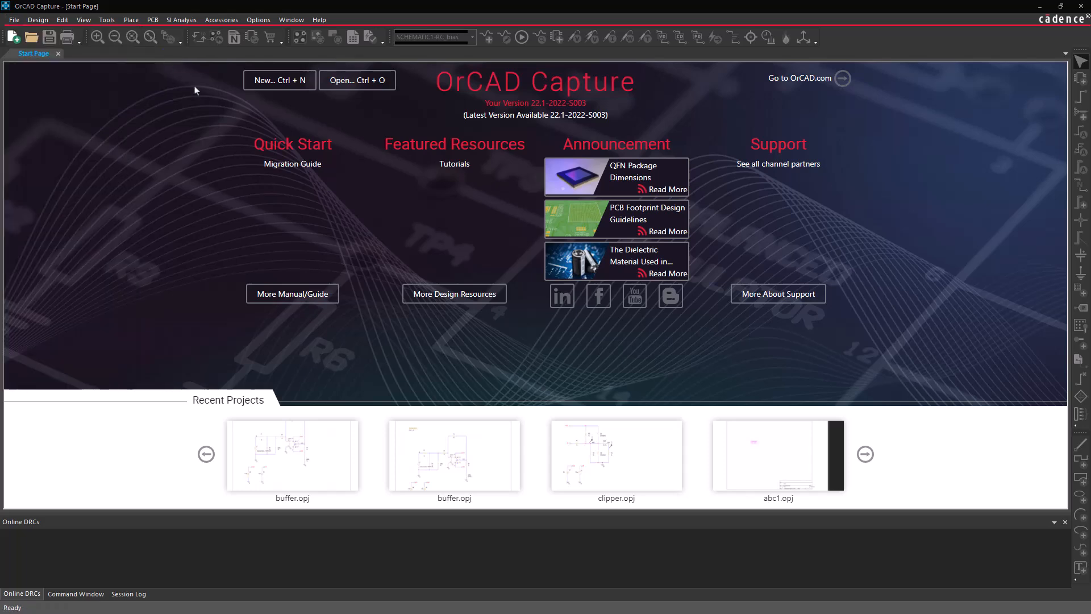
Open the buffer.opj project from the PSpice_videos folder
scroll(528, 299, "down", 3)
left_click(475, 298)
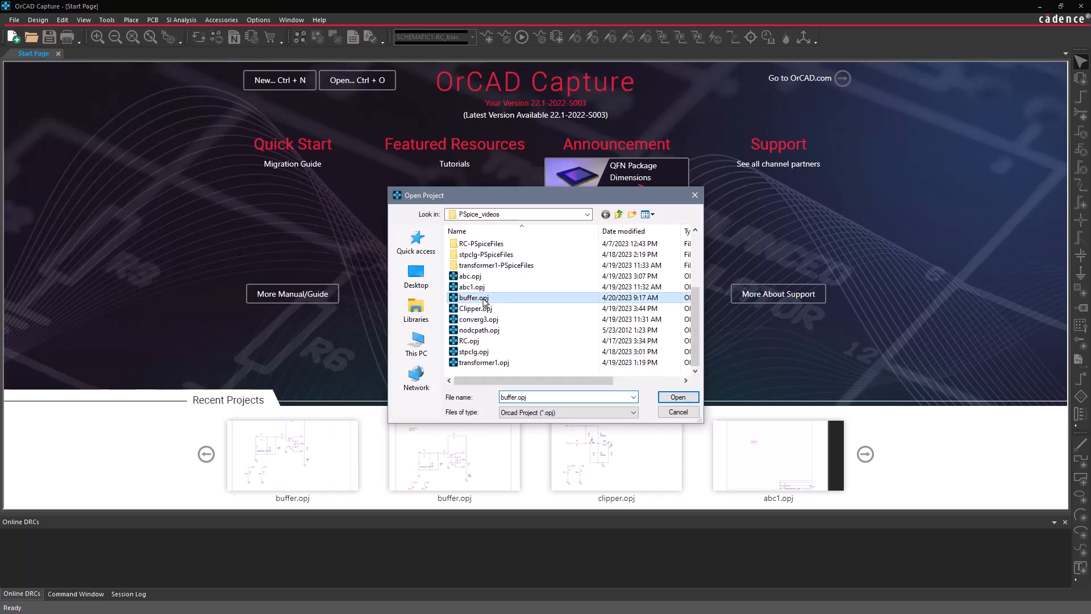
left_click(678, 396)
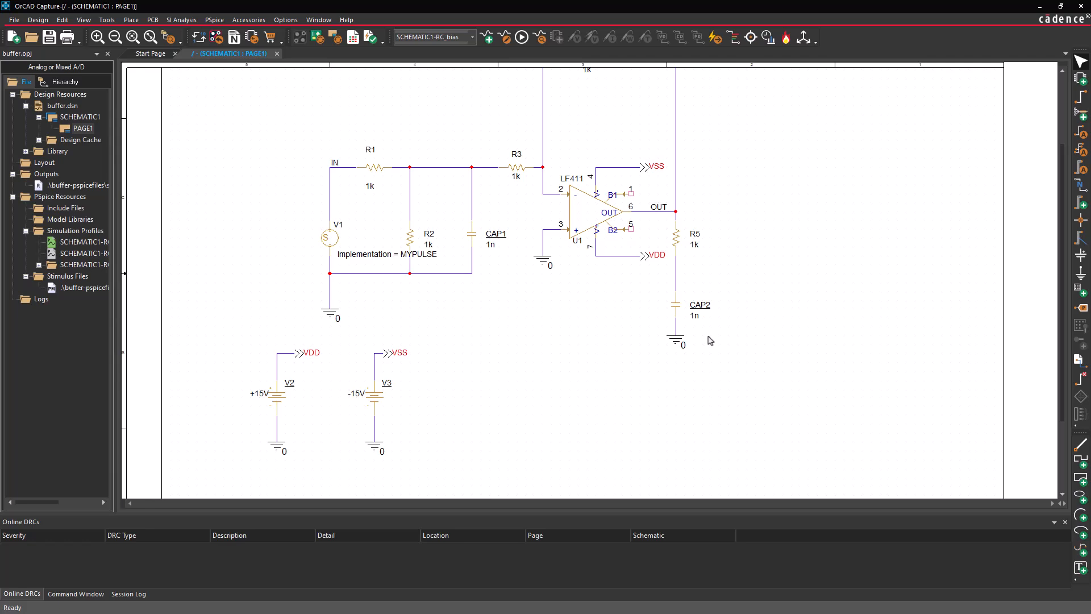
Place a PARAM part from the Design Cache in the empty schematic area right of the LF411 output
type("p")
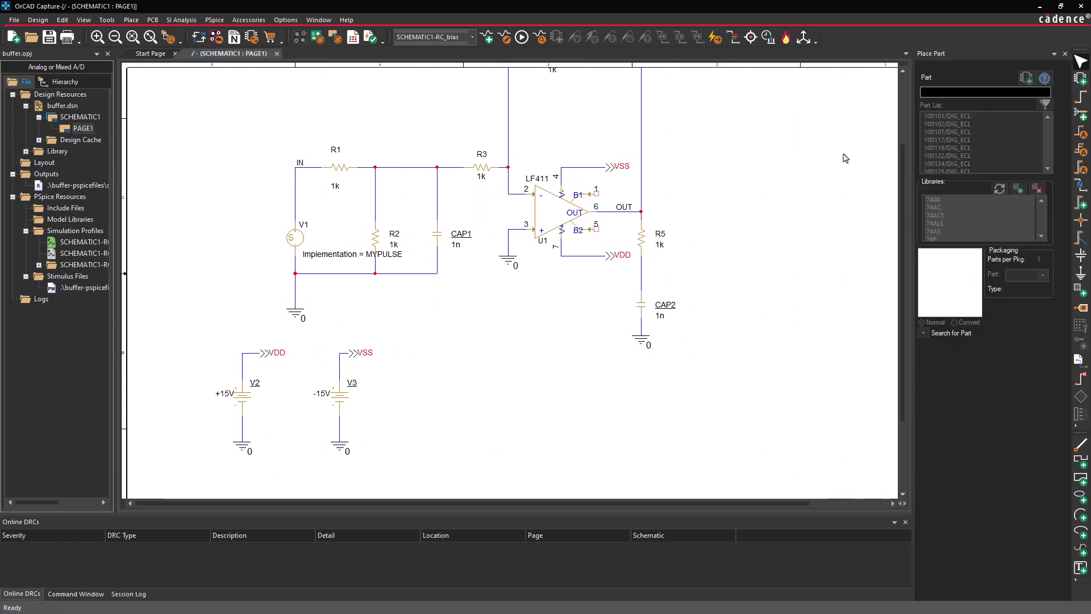
type("PARAM")
double_click(946, 166)
left_click(725, 178)
Add a new property named CVAL with the value 1nf to the placed PARAM part
right_click(726, 178)
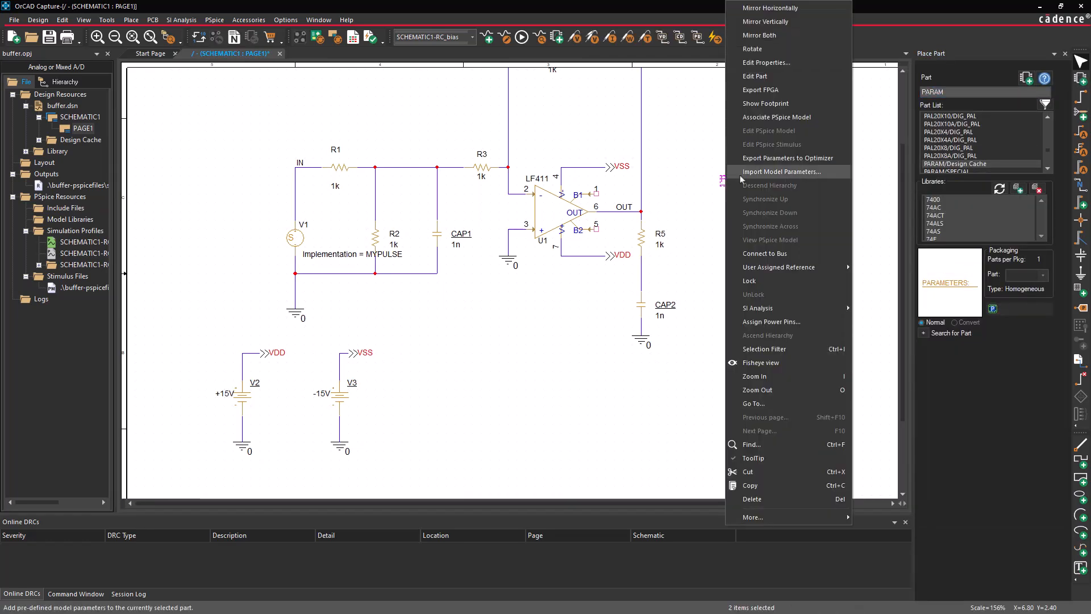
left_click(749, 64)
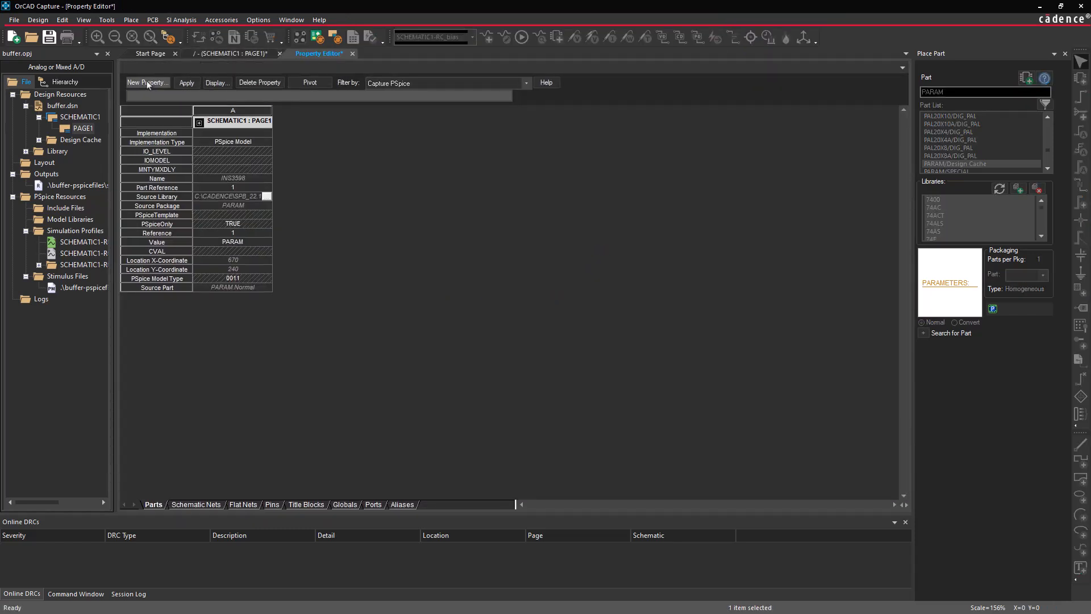
left_click(147, 82)
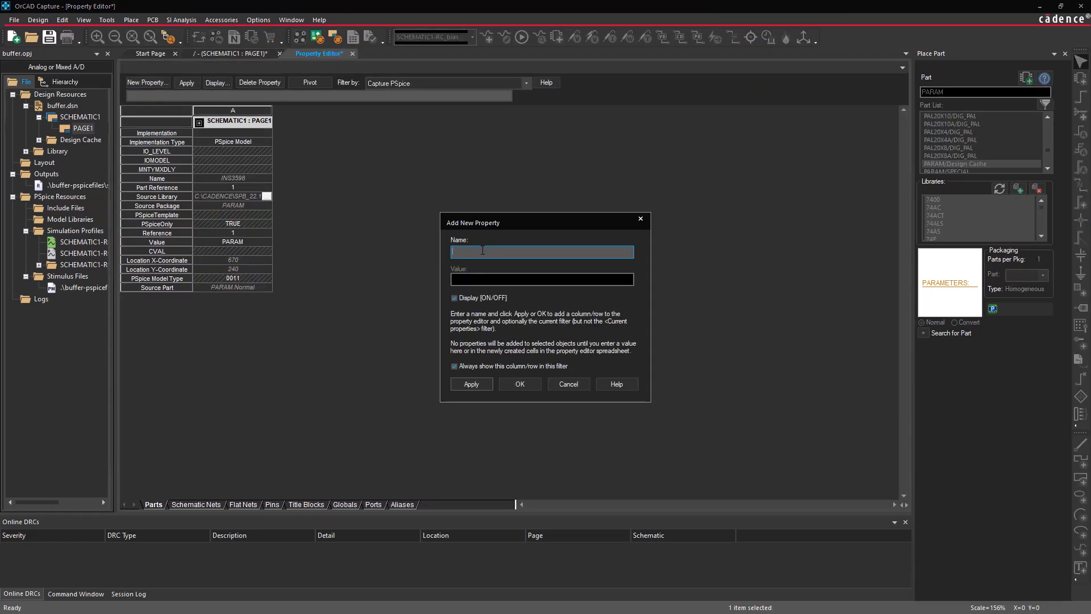
type("CVAL")
key("Tab")
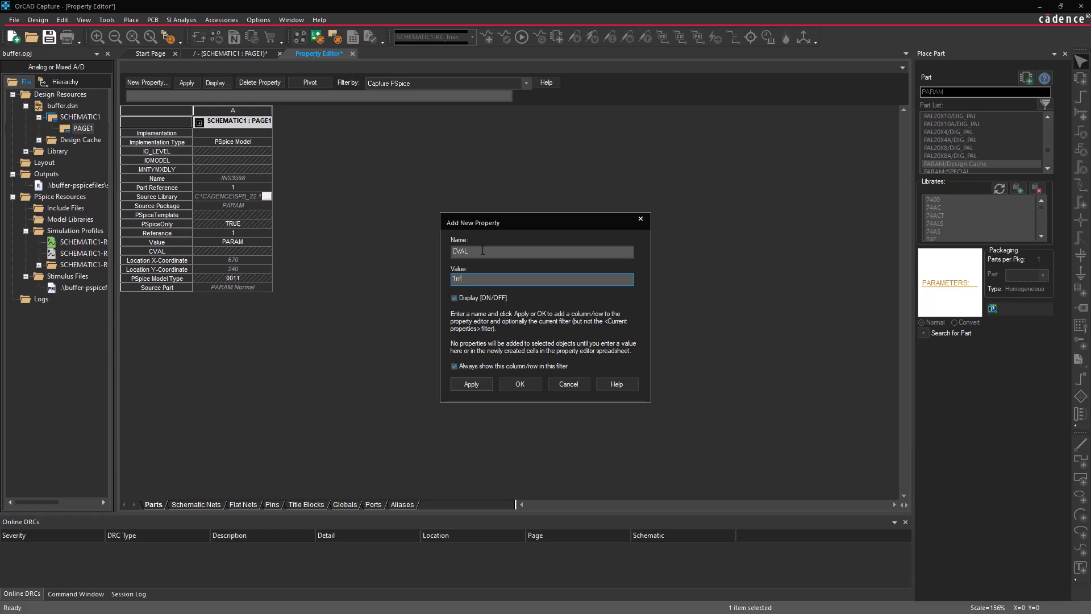
type("1nf")
left_click(518, 384)
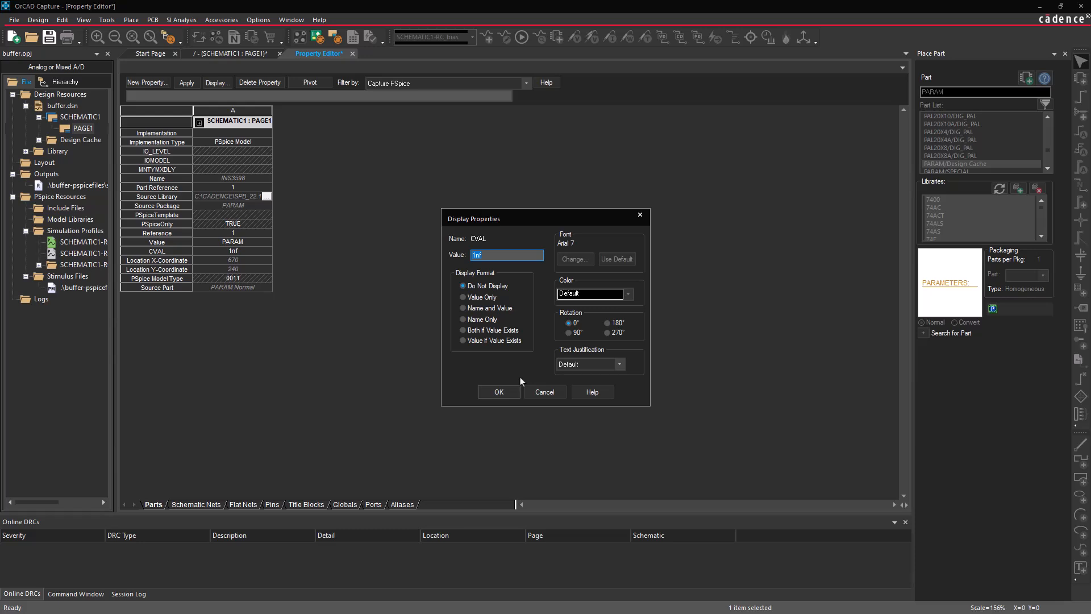
Set the CVAL property's display format to Name and Value, and close the property editor
left_click(482, 308)
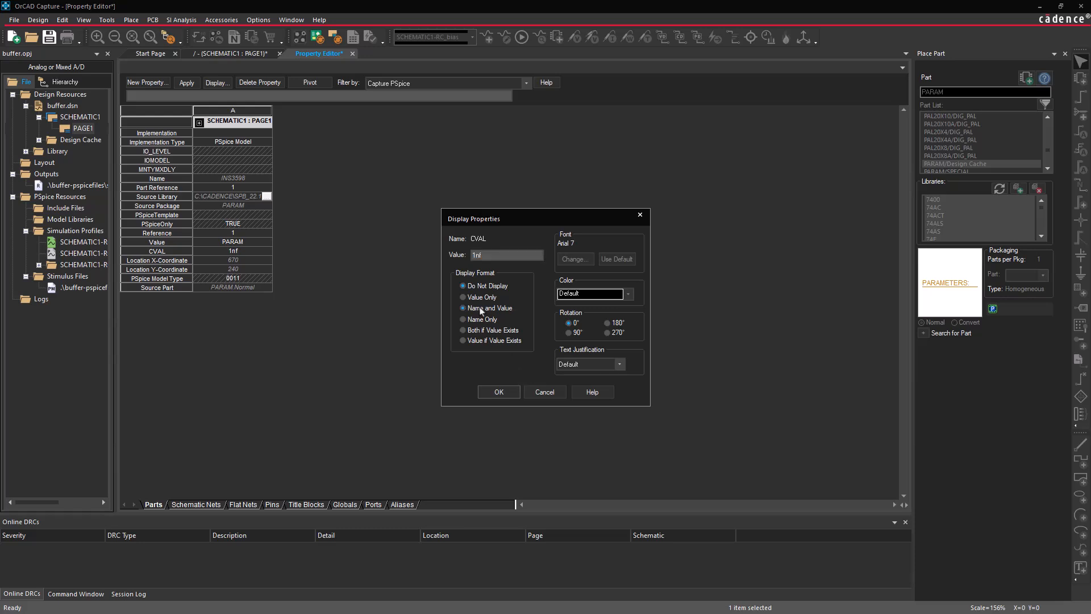
left_click(499, 393)
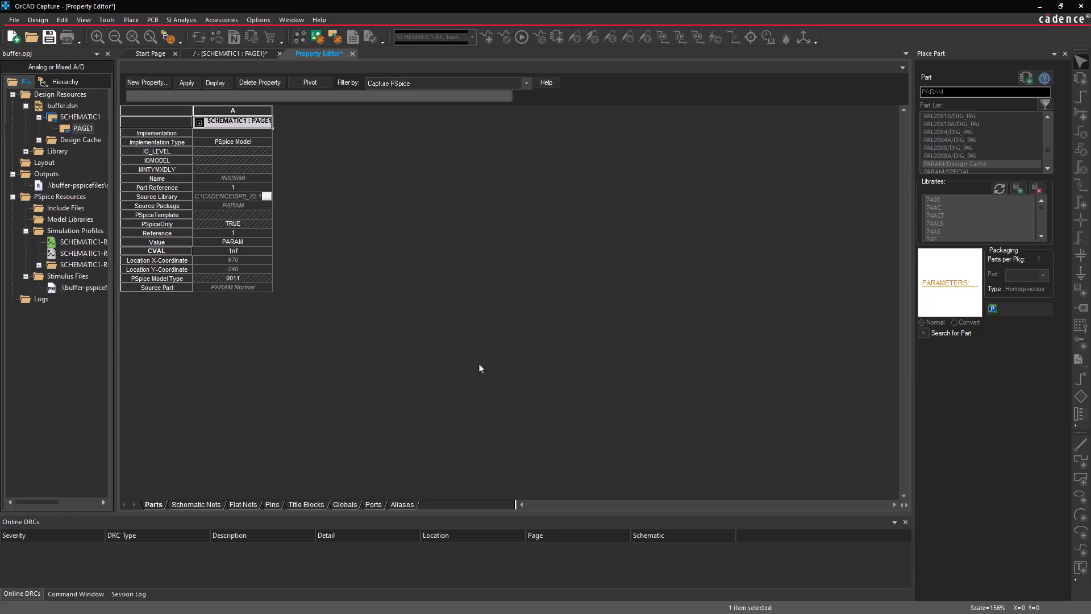
left_click(352, 53)
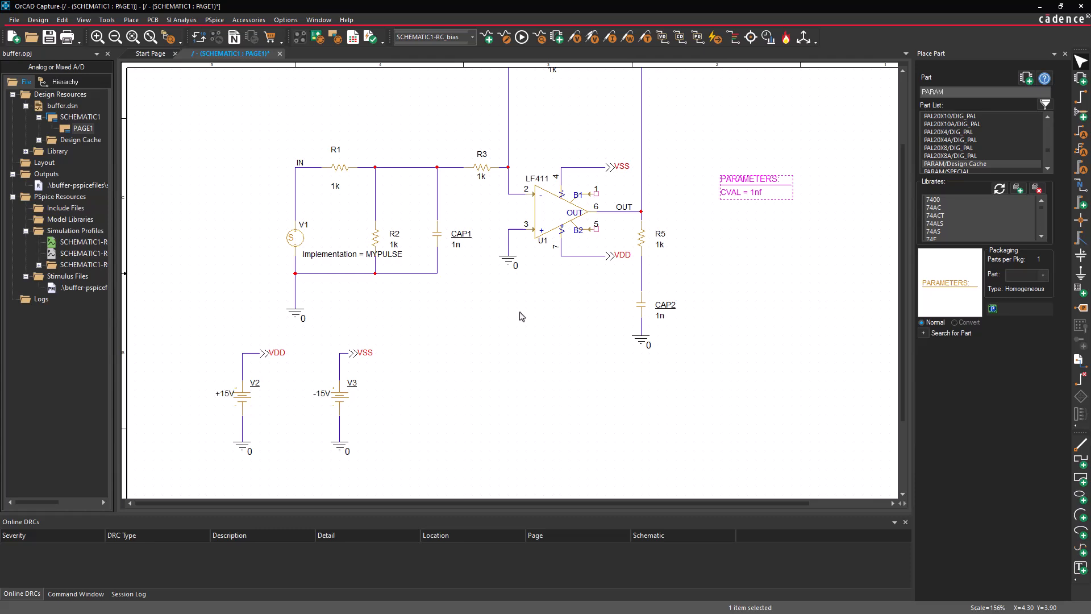
Set the value of capacitor CAP2 to the parameter reference {CVAL}
double_click(659, 316)
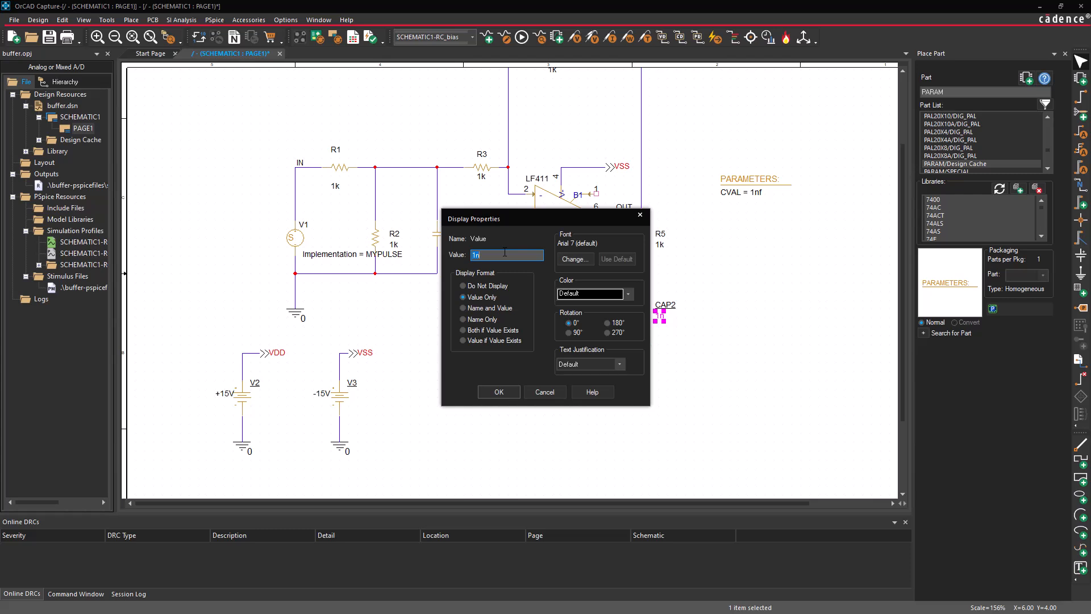
type("{CVAL")
left_click(500, 393)
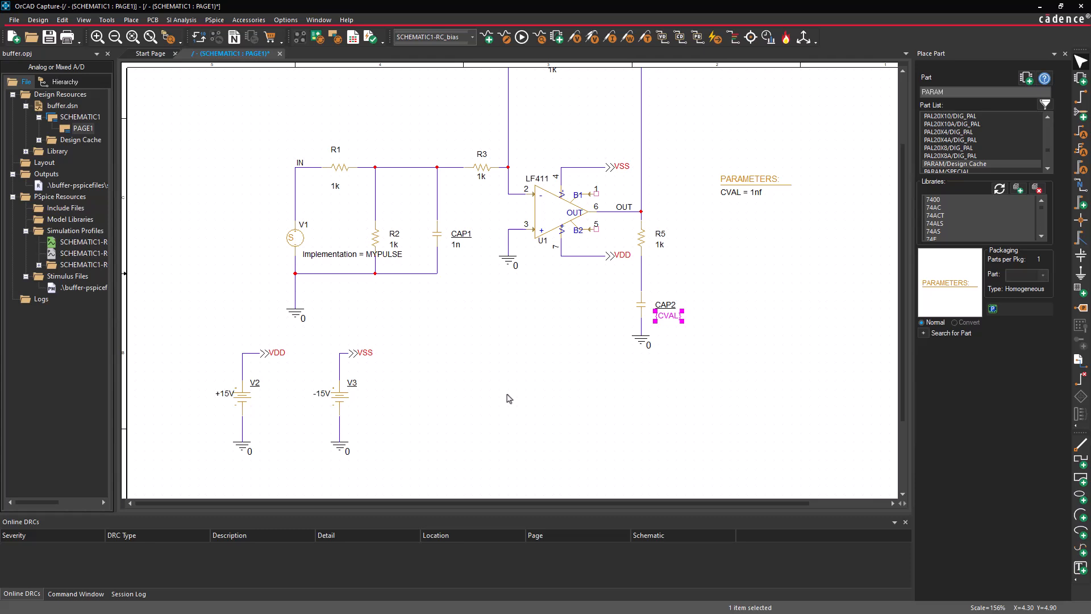
left_click(509, 398)
Enable Parametric Sweep in the rc_bias simulation profile, with global parameter CVAL as the sweep variable
left_click(504, 39)
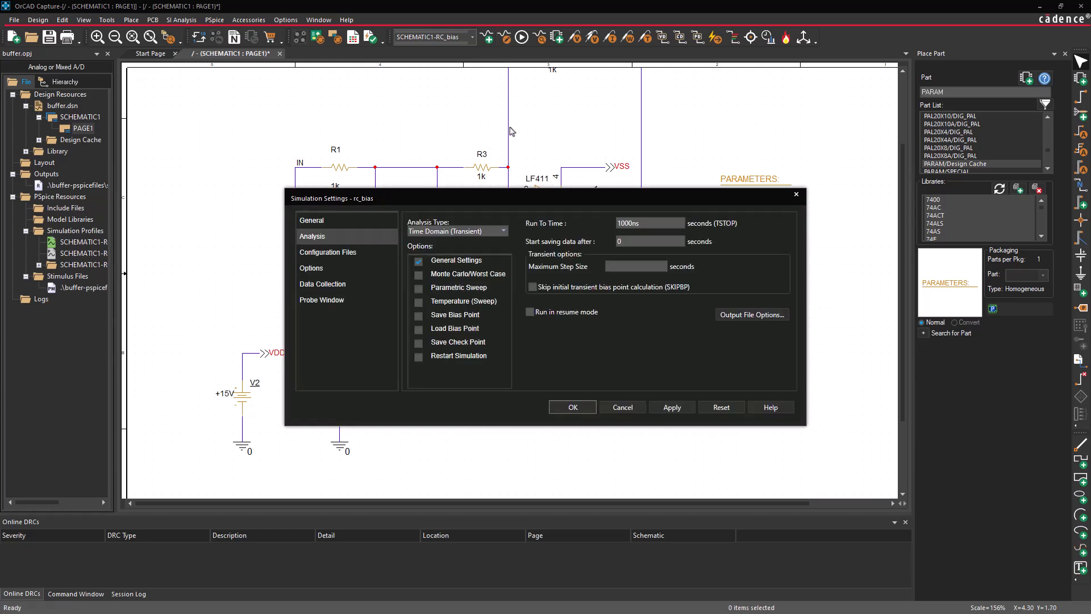
left_click(418, 290)
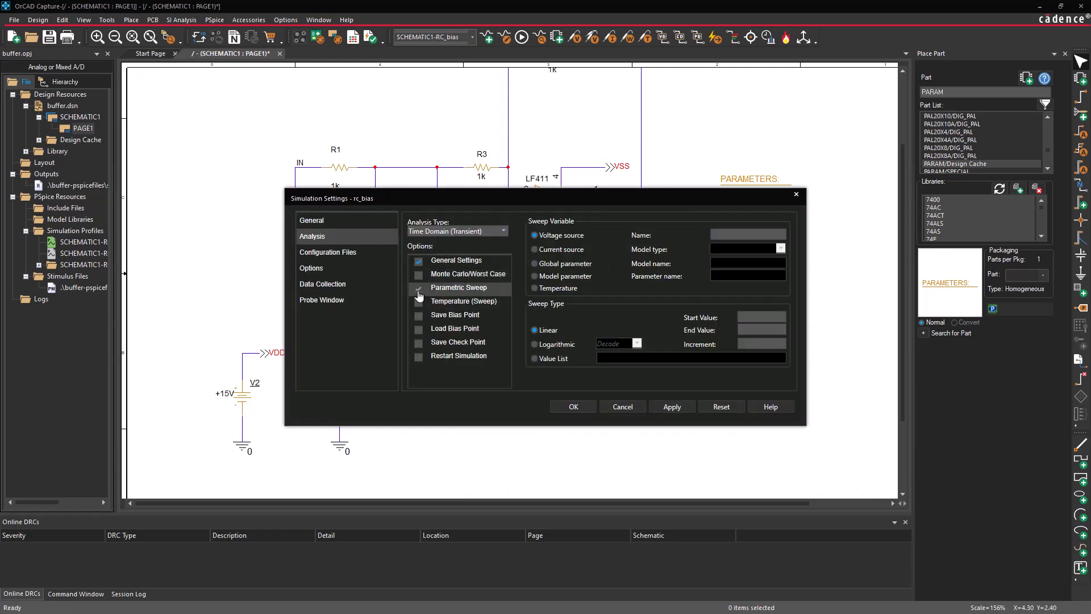
left_click(534, 265)
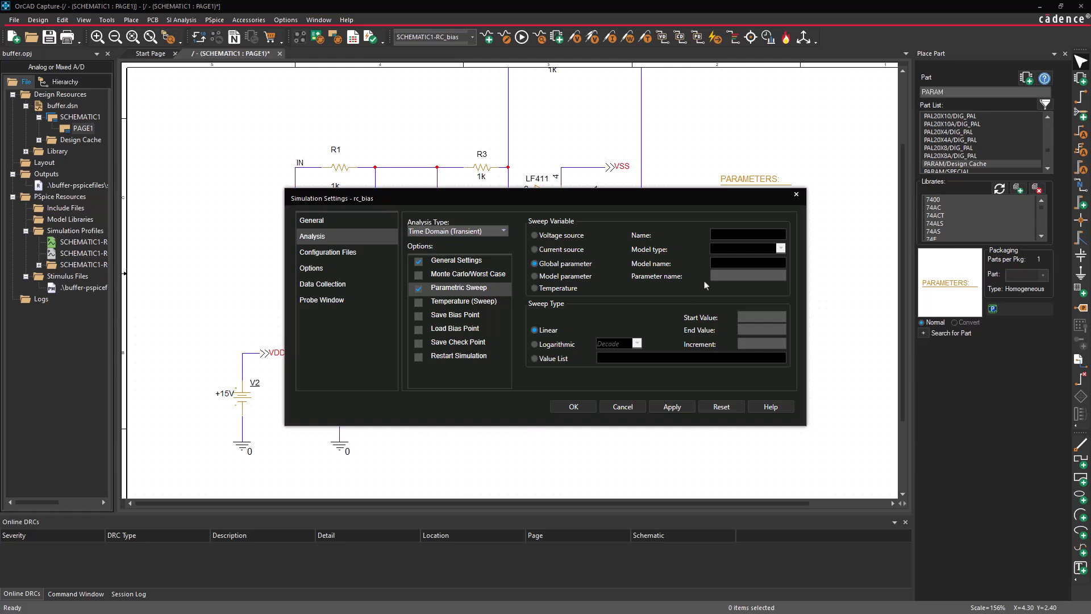
left_click(721, 276)
type("Cval")
Define the linear sweep from 100pf to 700pf in 25pf increments and accept the simulation settings
left_click(764, 318)
type("100pf700pf")
key("Tab")
type("25p")
key("Return")
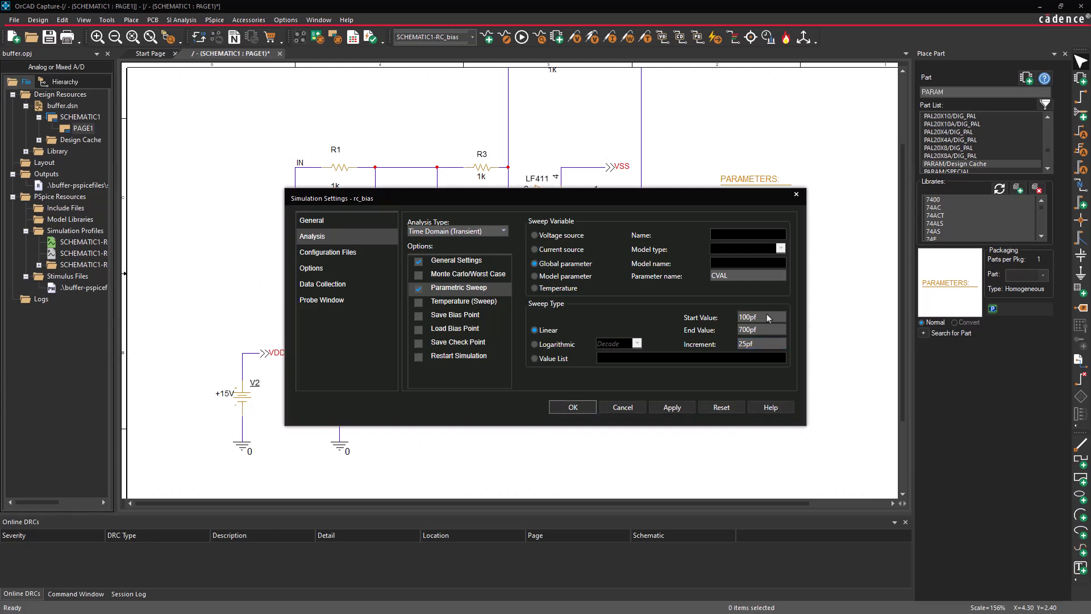
left_click(575, 407)
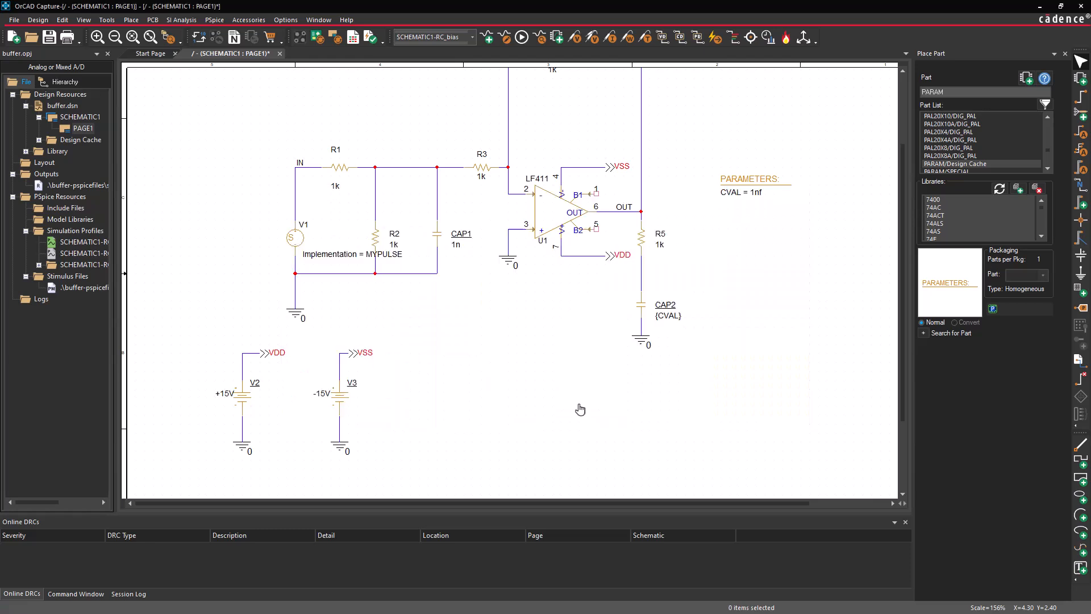
Run the PSpice simulation and plot the I(CAP2) current for all available sweep sections
left_click(522, 37)
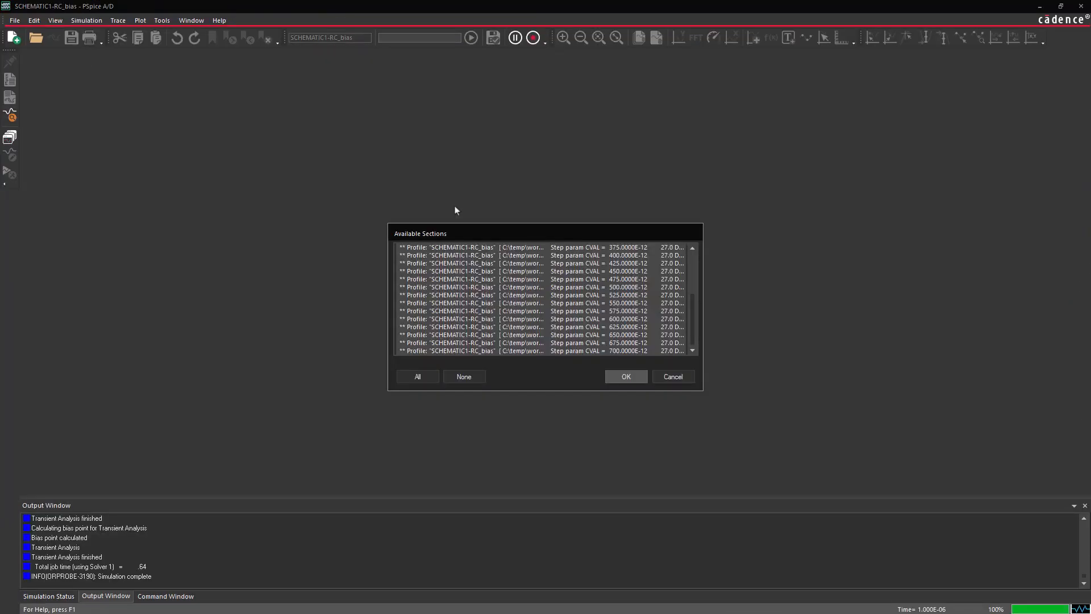
left_click(625, 377)
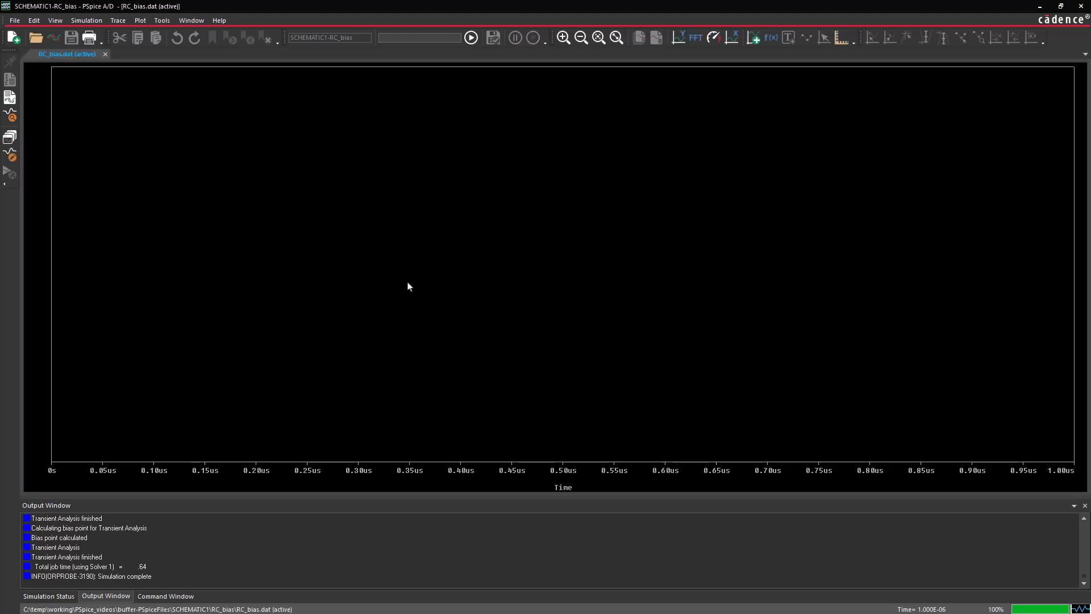
left_click(118, 23)
left_click(141, 34)
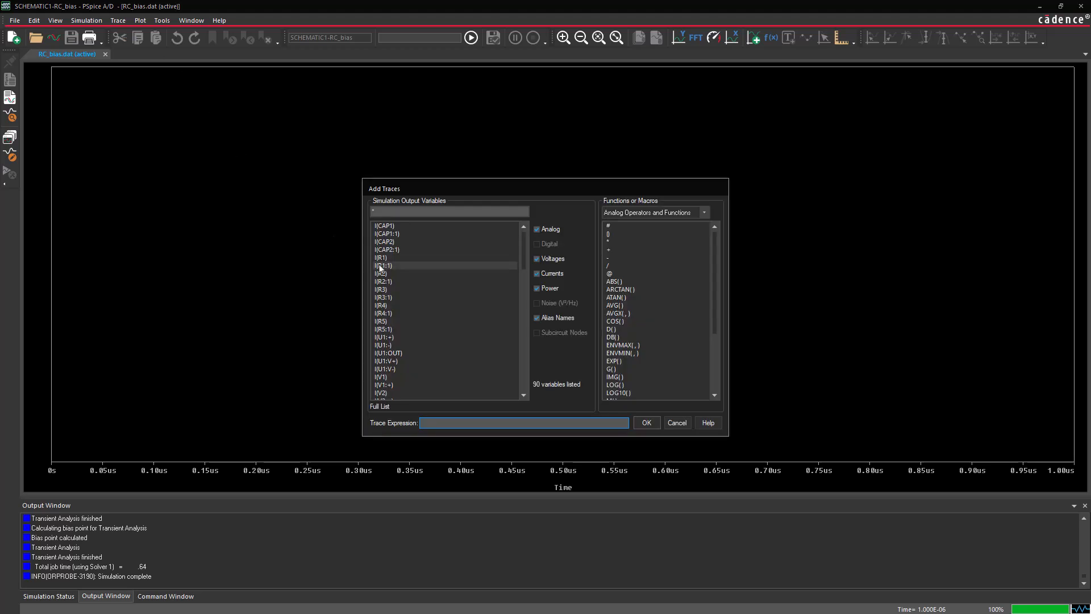
left_click(384, 242)
left_click(647, 423)
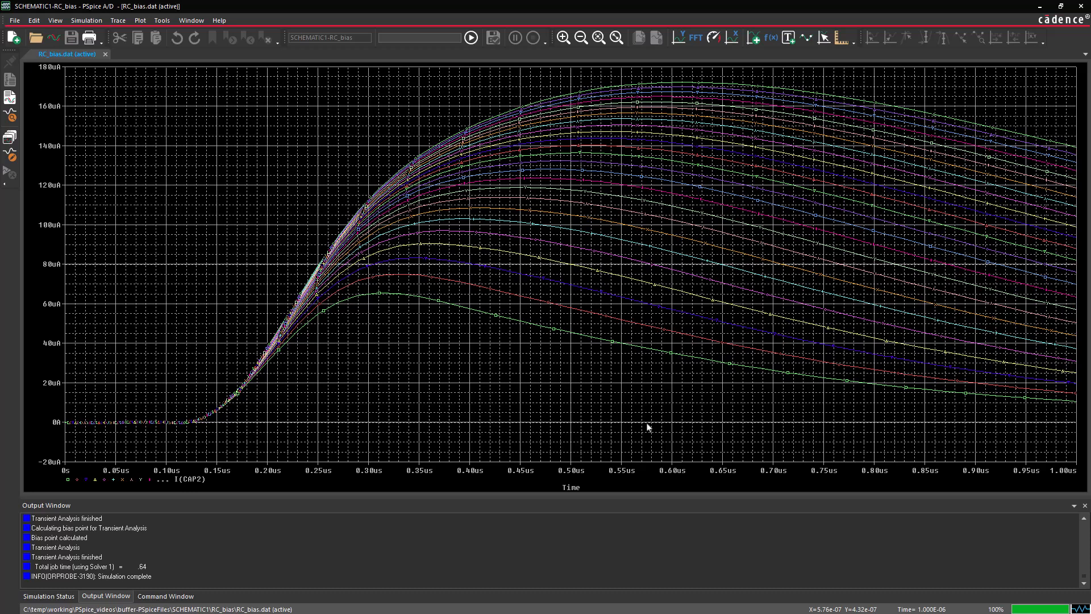
left_click(186, 480)
key("Delete")
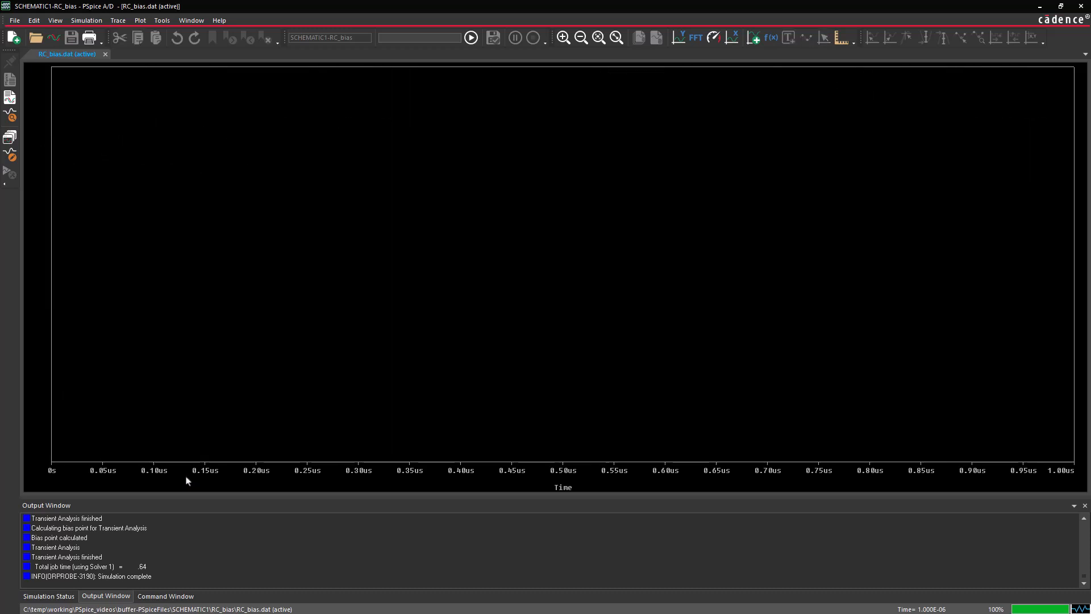
left_click(117, 21)
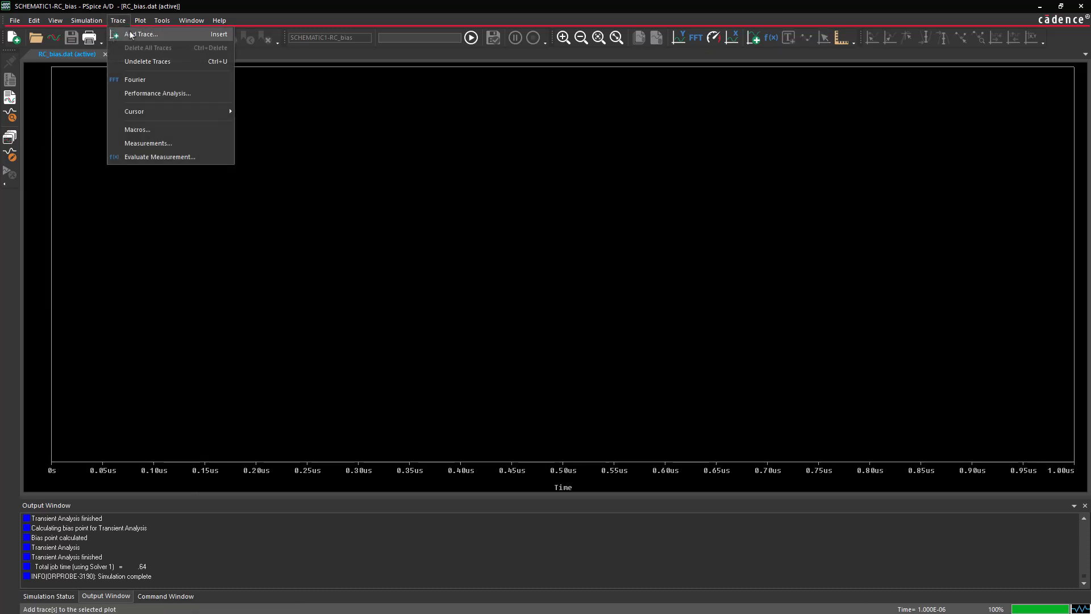
left_click(132, 34)
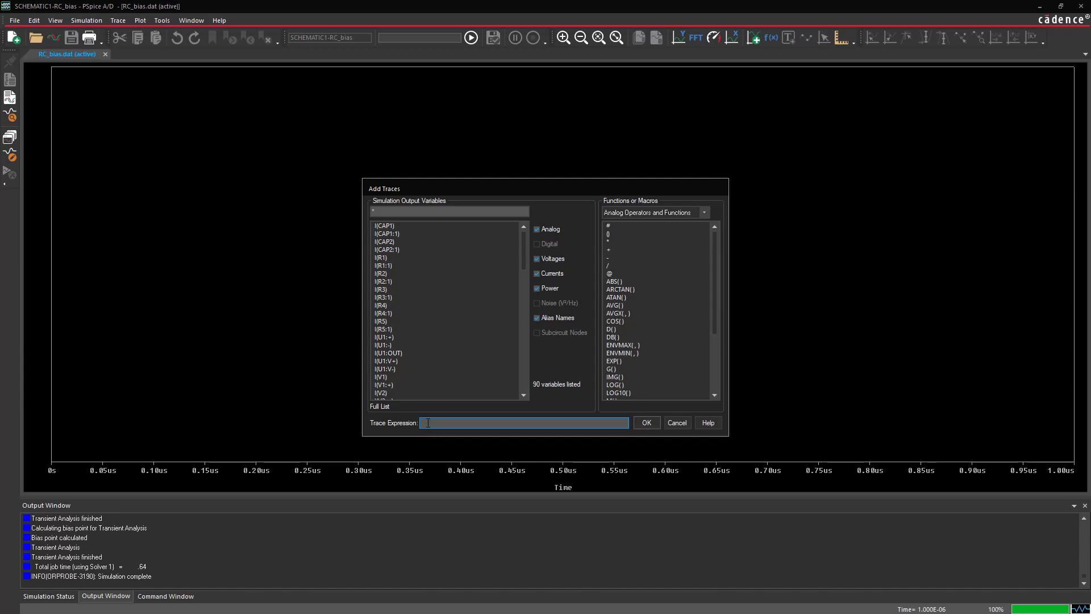
type("I(CAP2)@25 I(CAP2)@1")
left_click(646, 422)
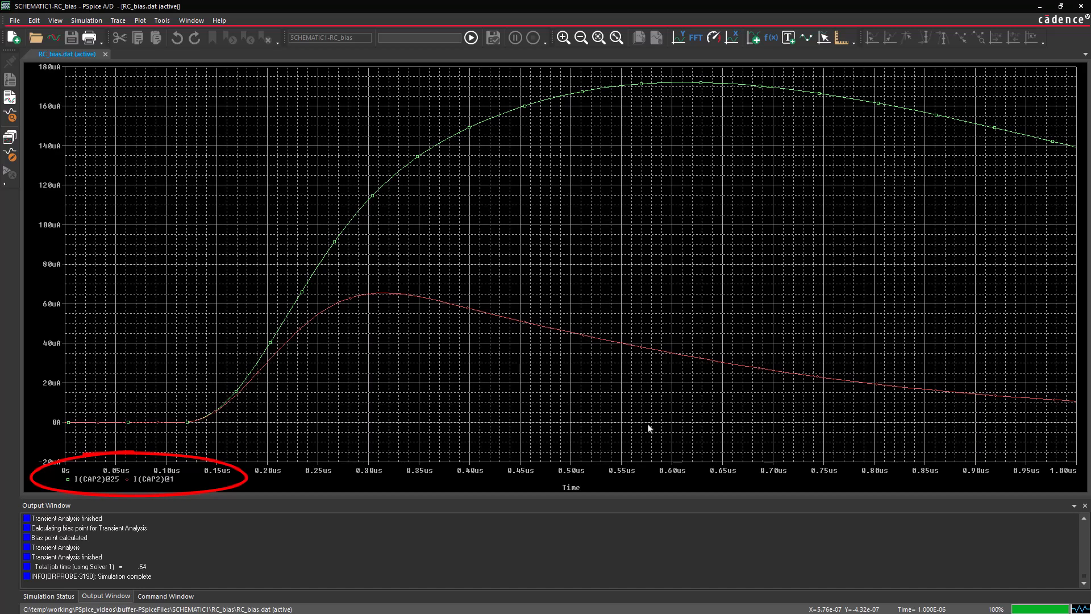
left_click(118, 20)
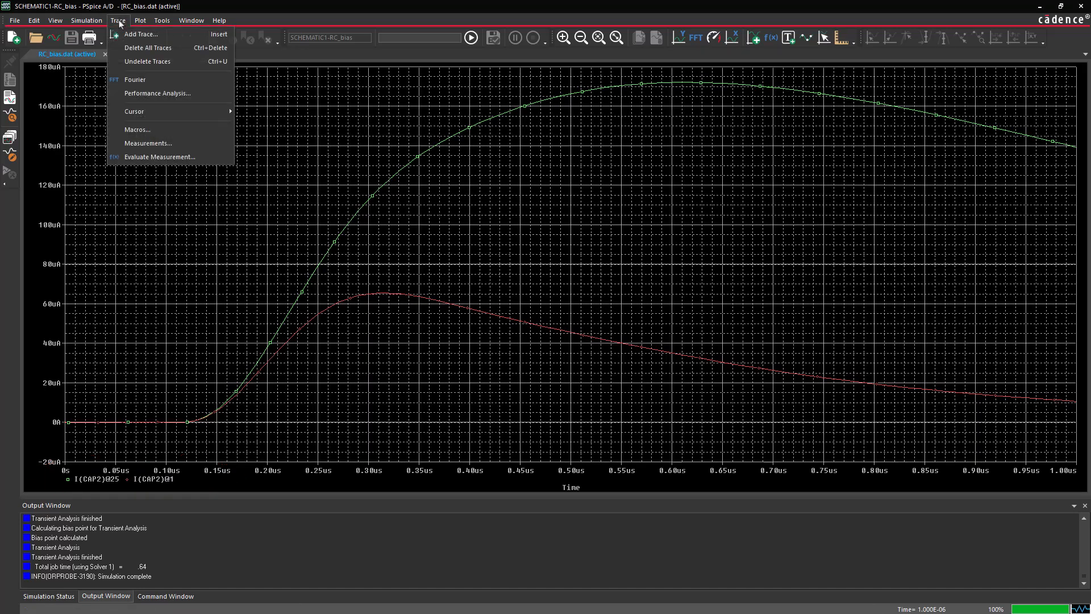
left_click(128, 34)
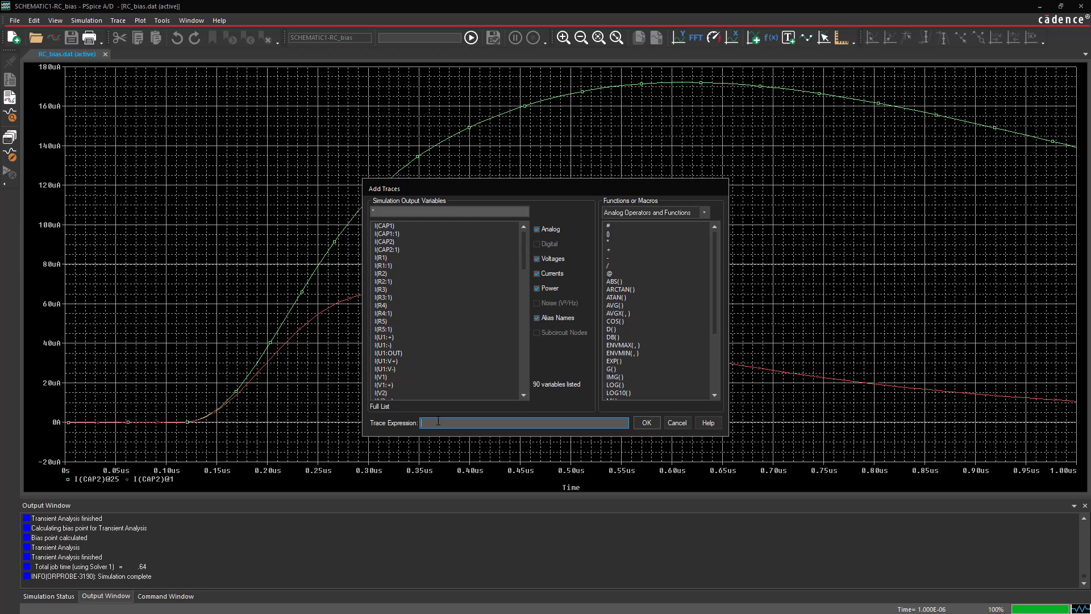
type("I(CAP2)@25 - I(CAP2)@1")
left_click(640, 423)
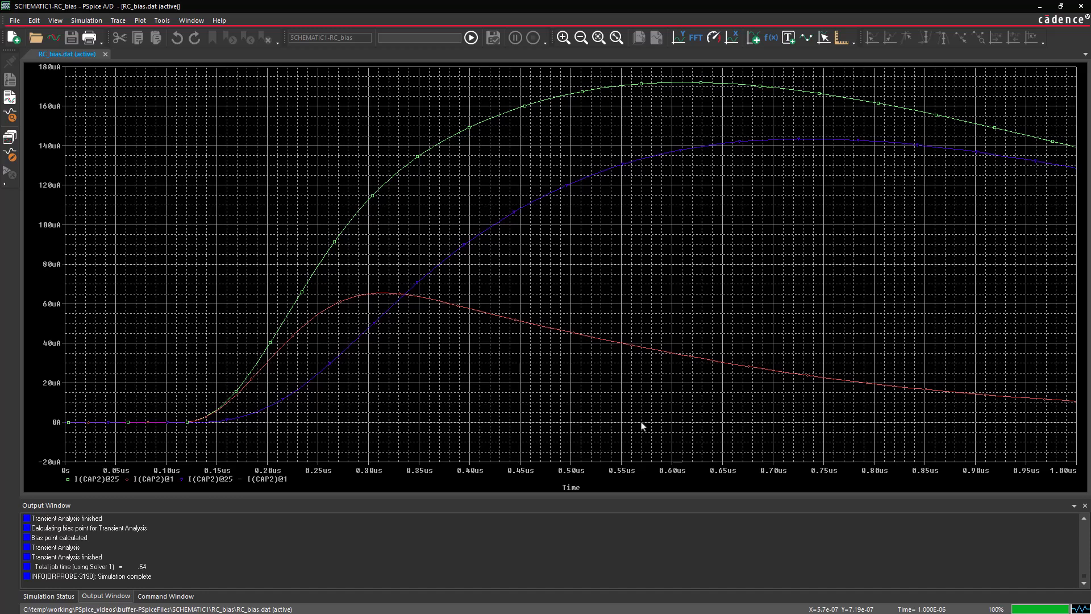
left_click(122, 23)
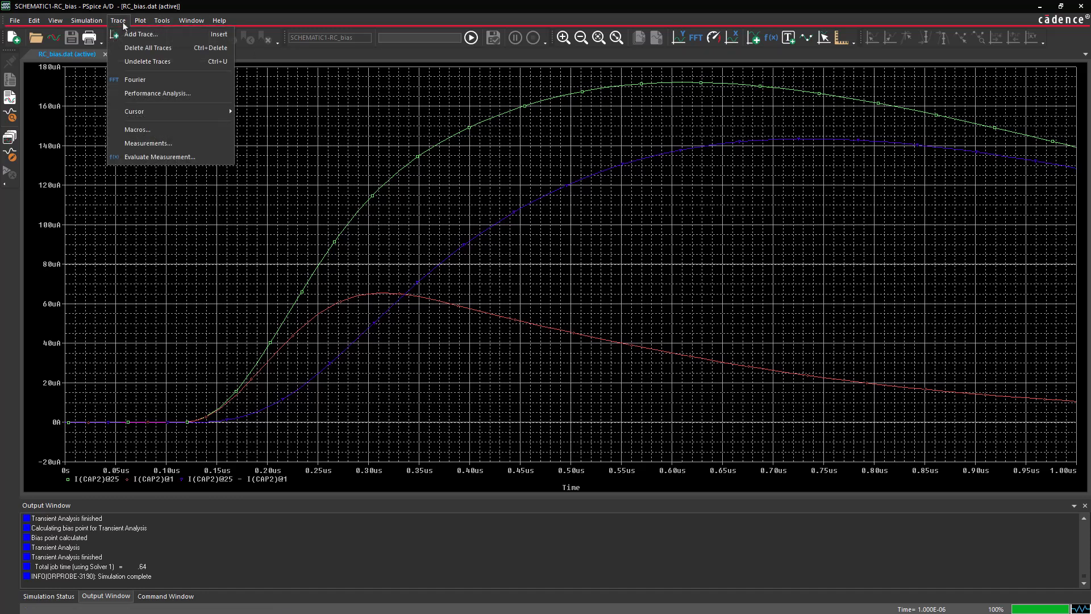
mouse_move(148, 112)
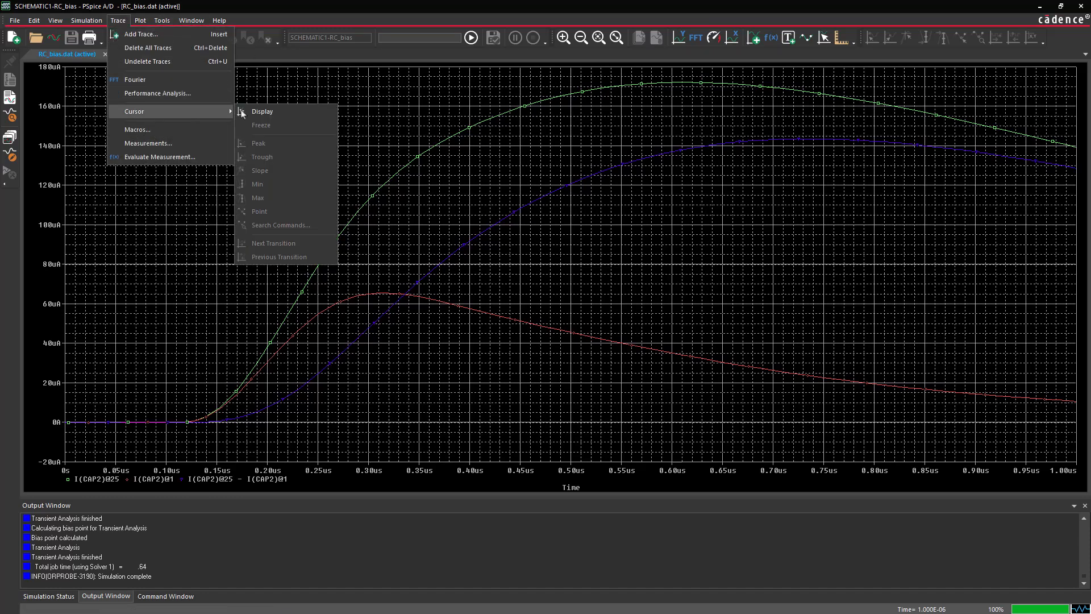
left_click(256, 113)
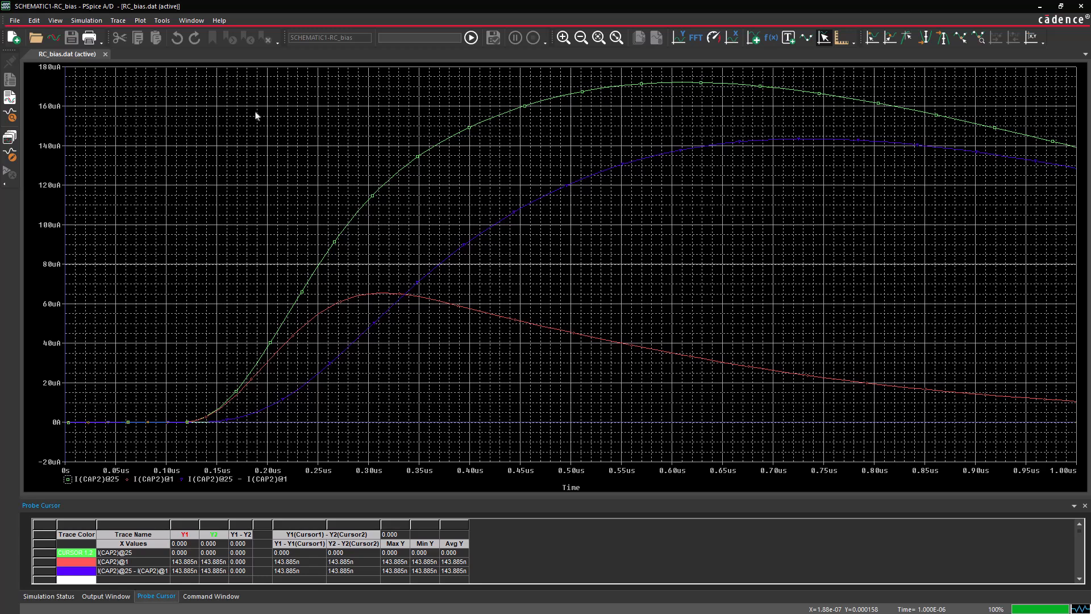
left_click(182, 480)
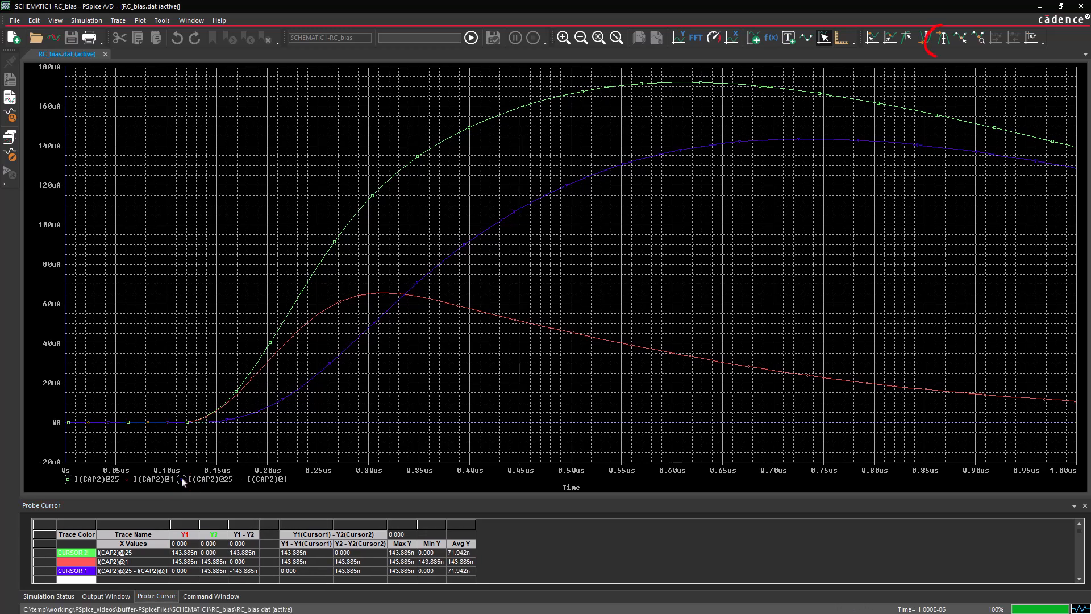
left_click(942, 41)
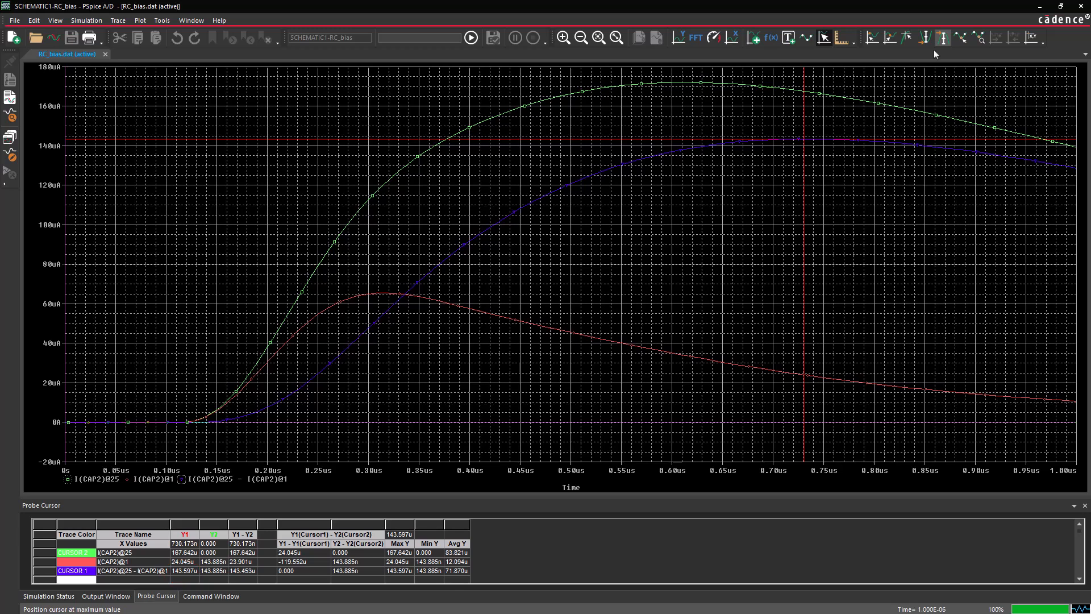
Turn off the probe cursor display on the CAP2 current plot
left_click(117, 20)
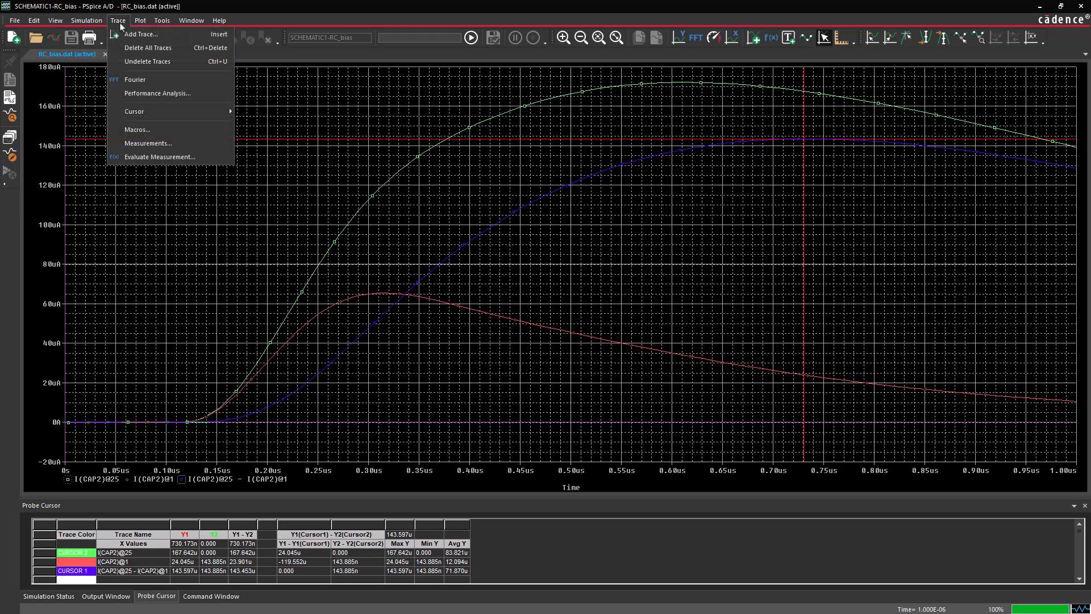
mouse_move(155, 114)
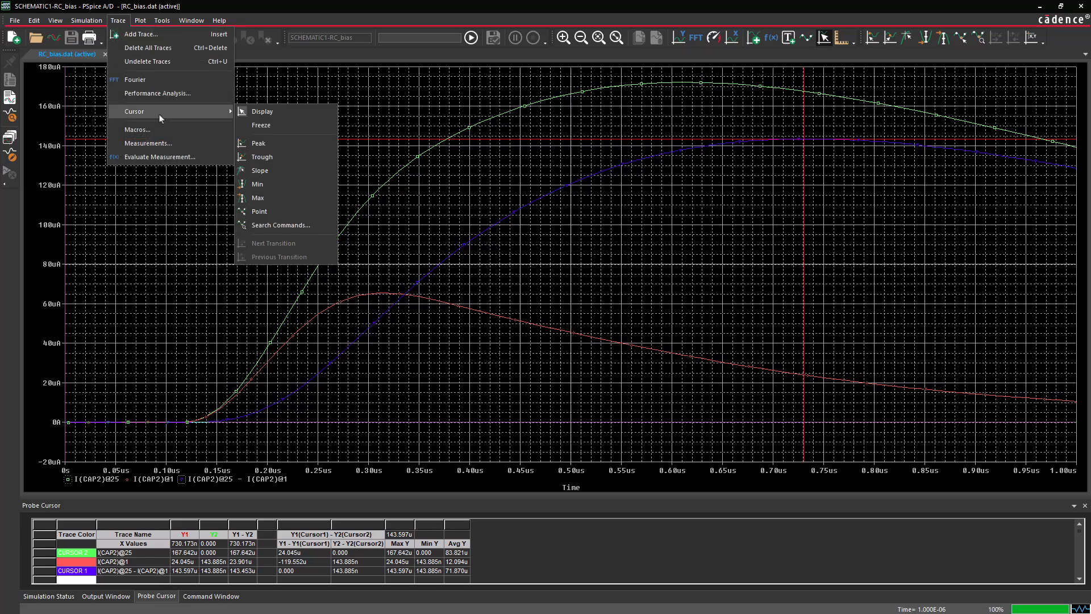
left_click(261, 111)
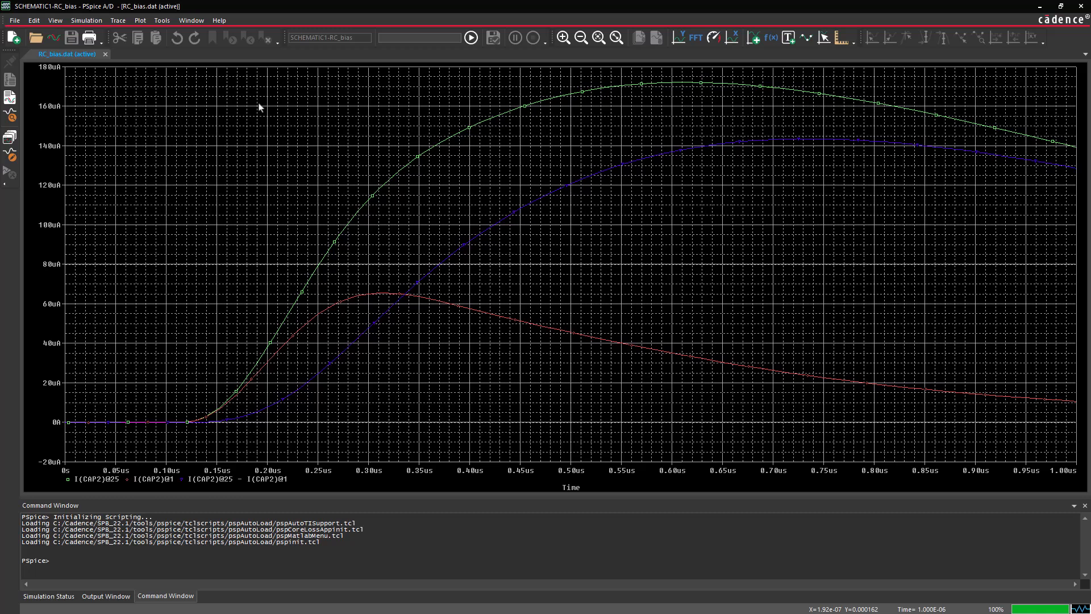
Start the Performance Analysis Wizard for the CVAL sweep sections and choose Max as the measurement
left_click(119, 23)
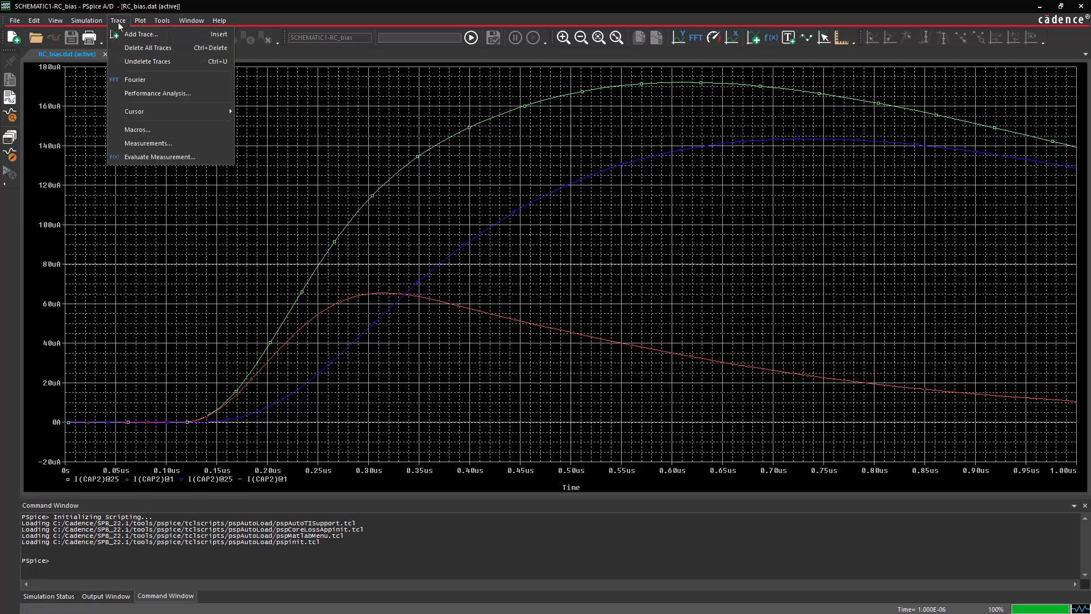
left_click(153, 94)
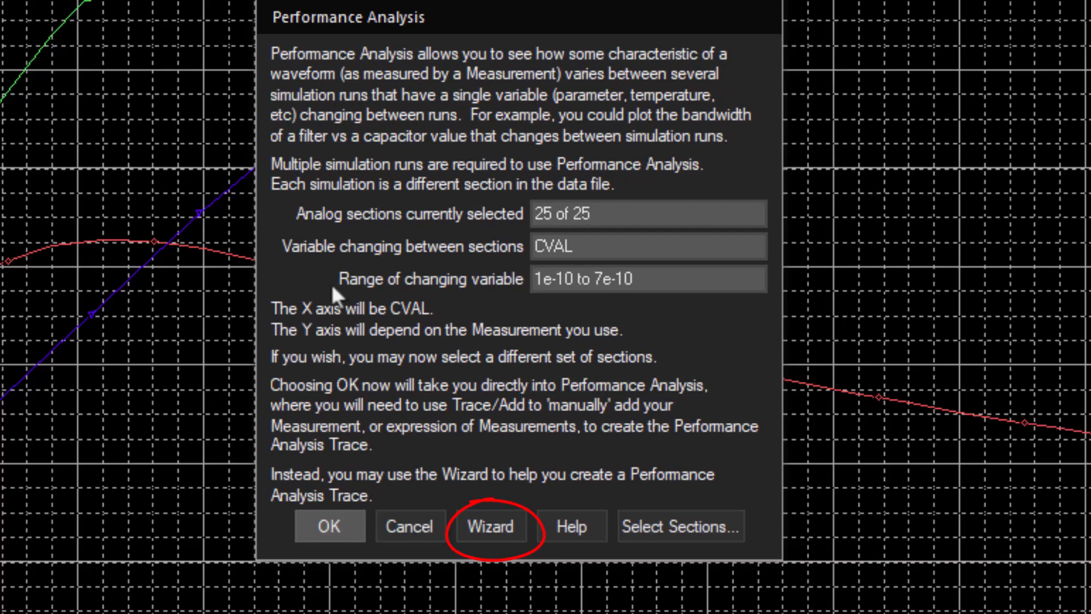
left_click(475, 526)
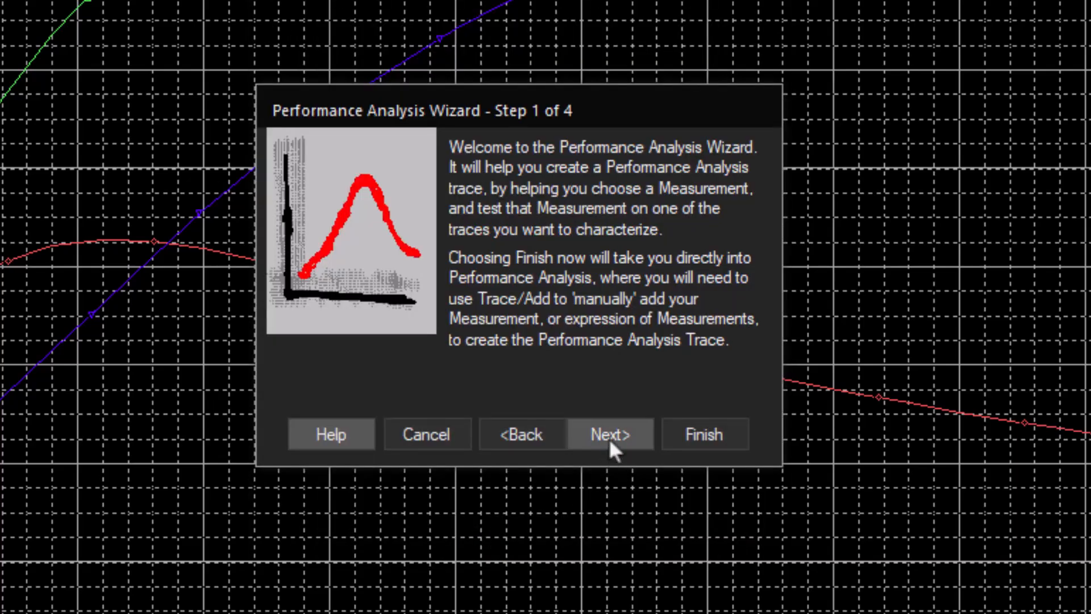
left_click(610, 434)
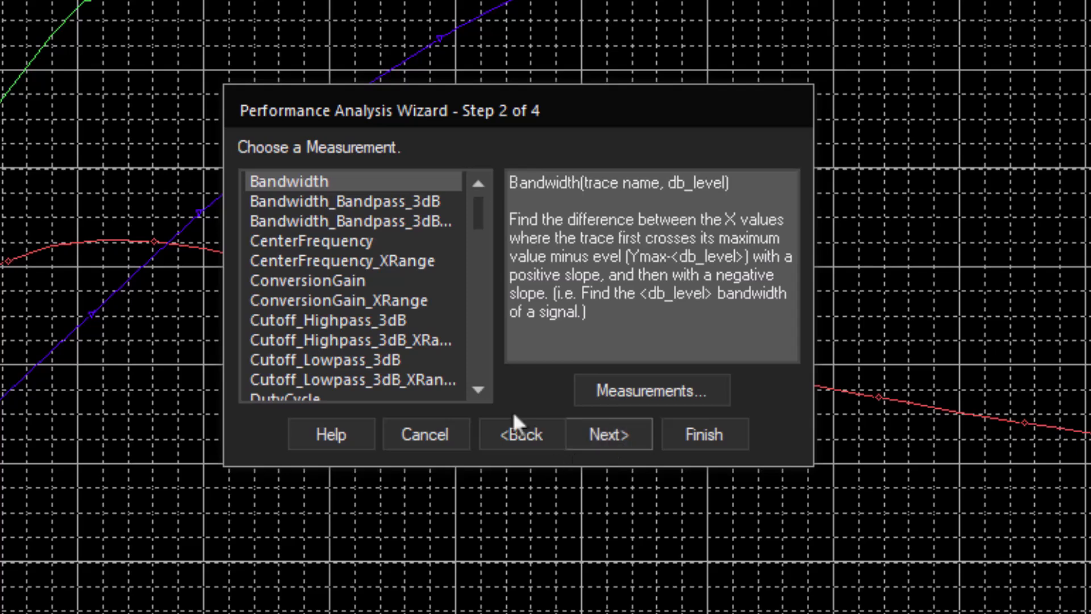
scroll(487, 340, "down", 4)
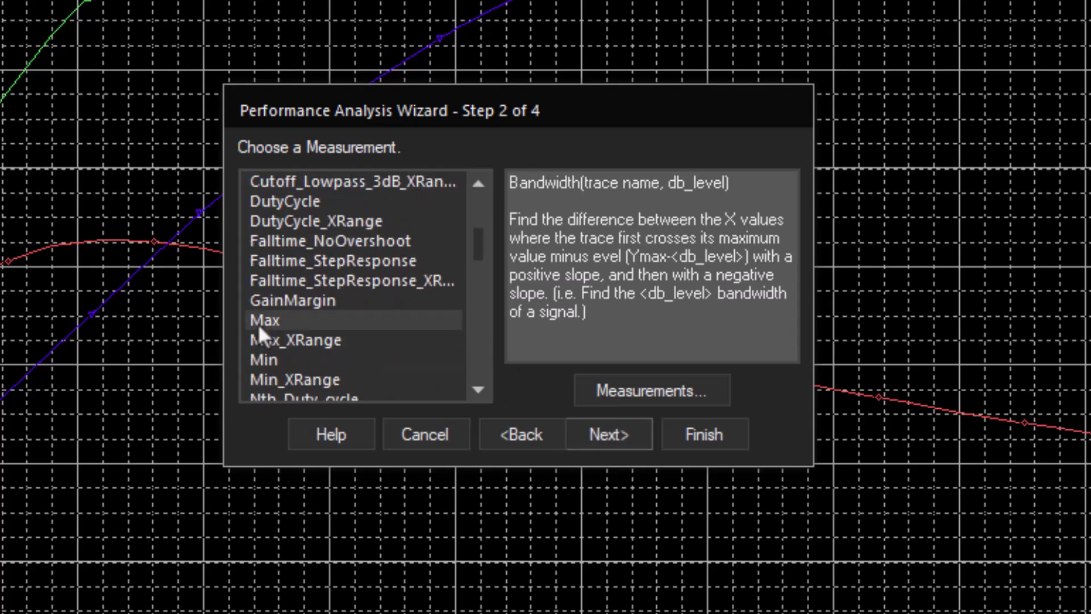
left_click(266, 320)
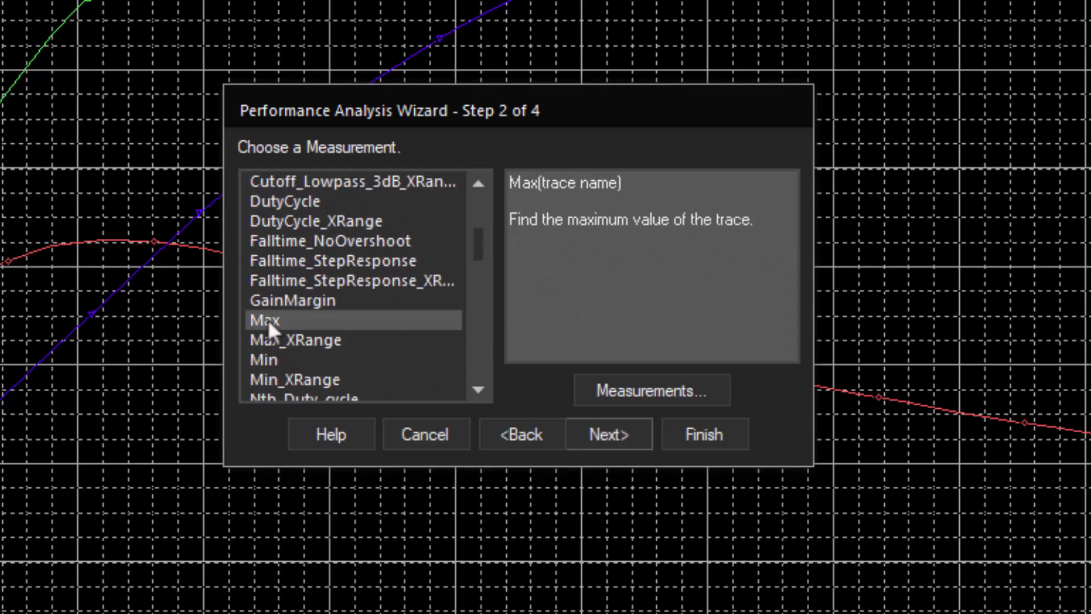
left_click(601, 431)
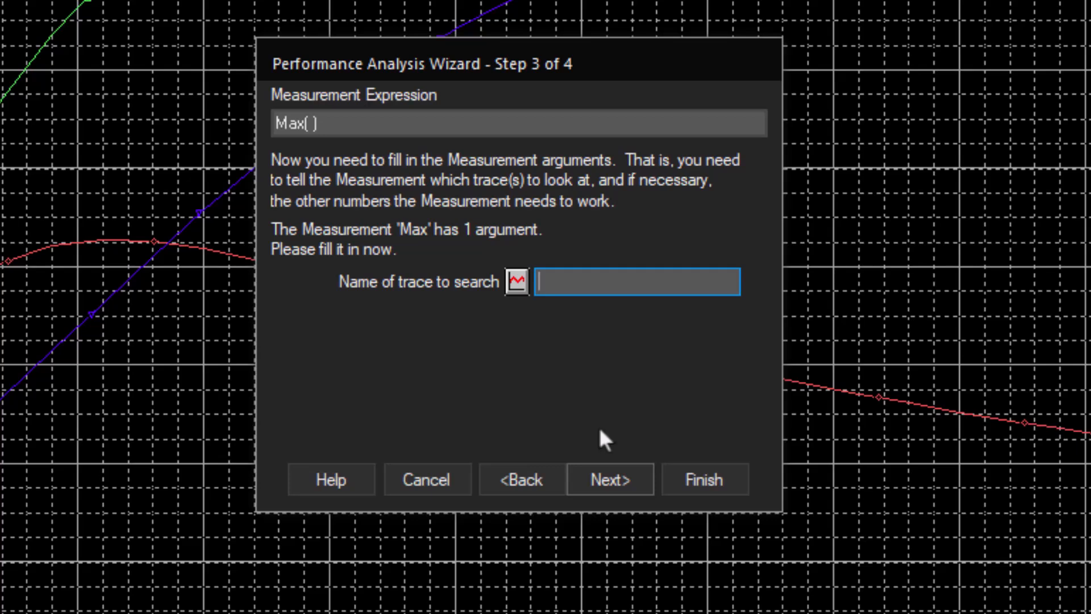
Set I(CAP2) as the trace to search for the Max measurement, test it, and generate the performance analysis trace
left_click(516, 281)
left_click(108, 108)
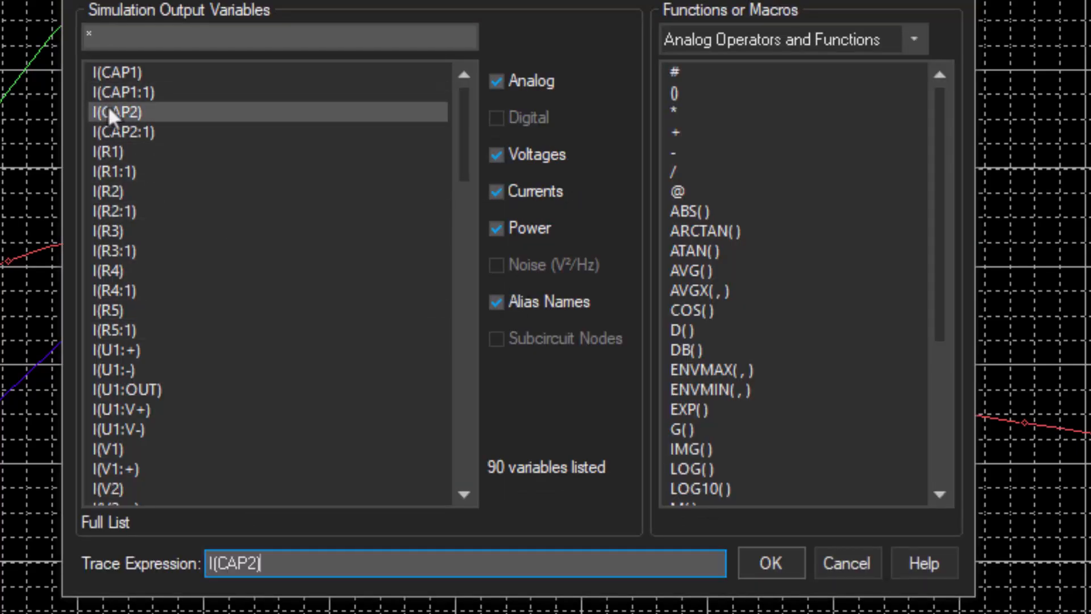
left_click(770, 565)
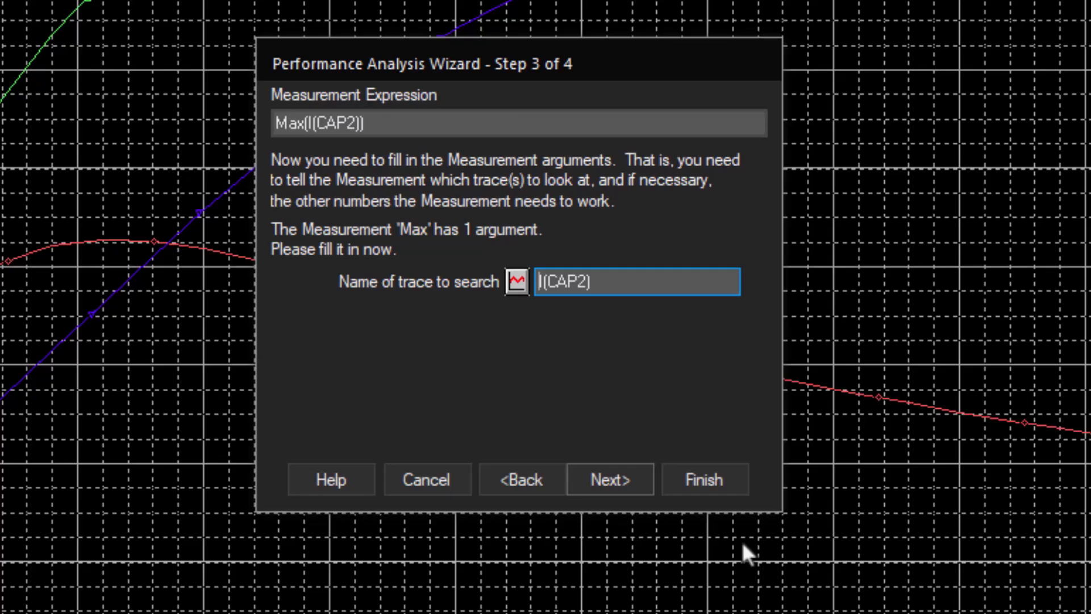
left_click(595, 475)
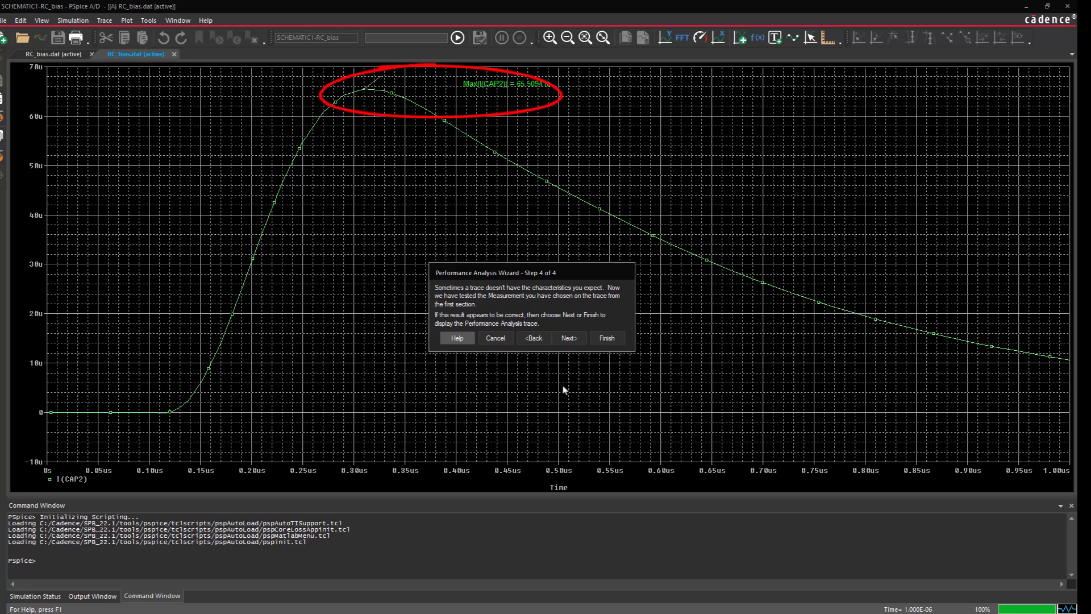
left_click(569, 338)
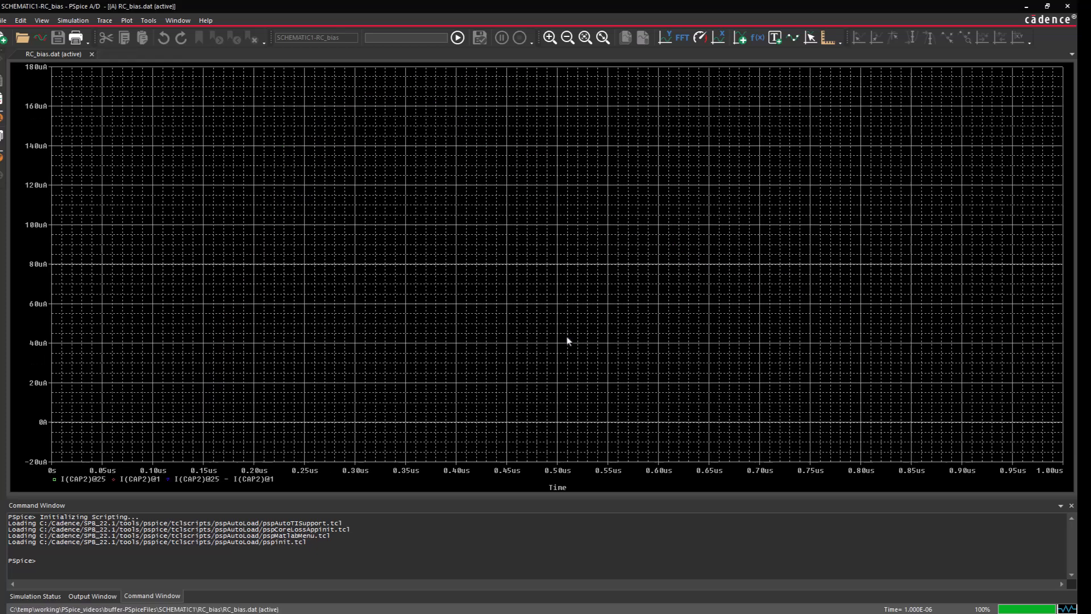